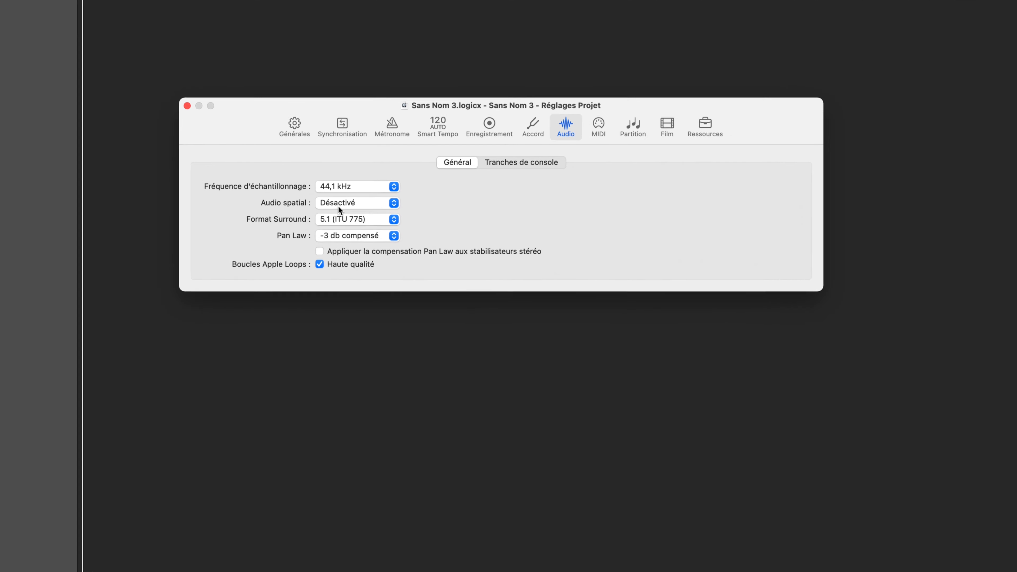
Set the project's spatial audio to Dolby Atmos, accept the conversion to Surround 7.1.2, and close the project settings.
click(338, 205)
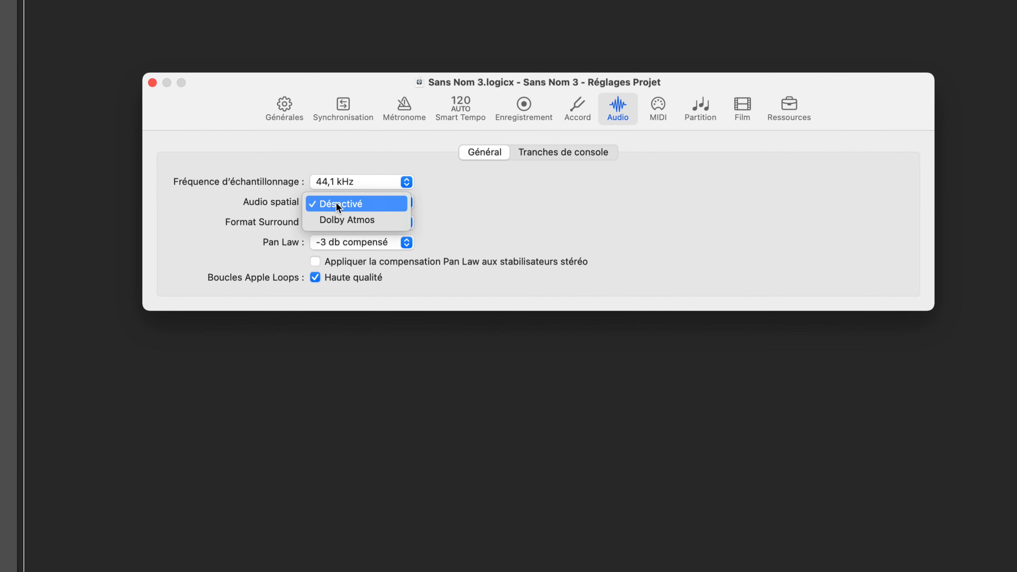
click(338, 220)
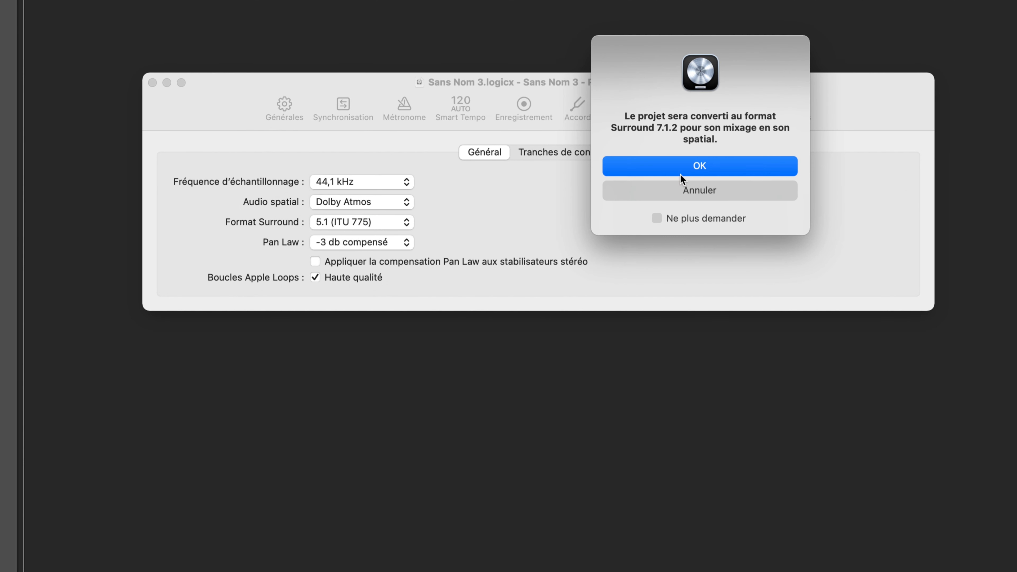
click(678, 172)
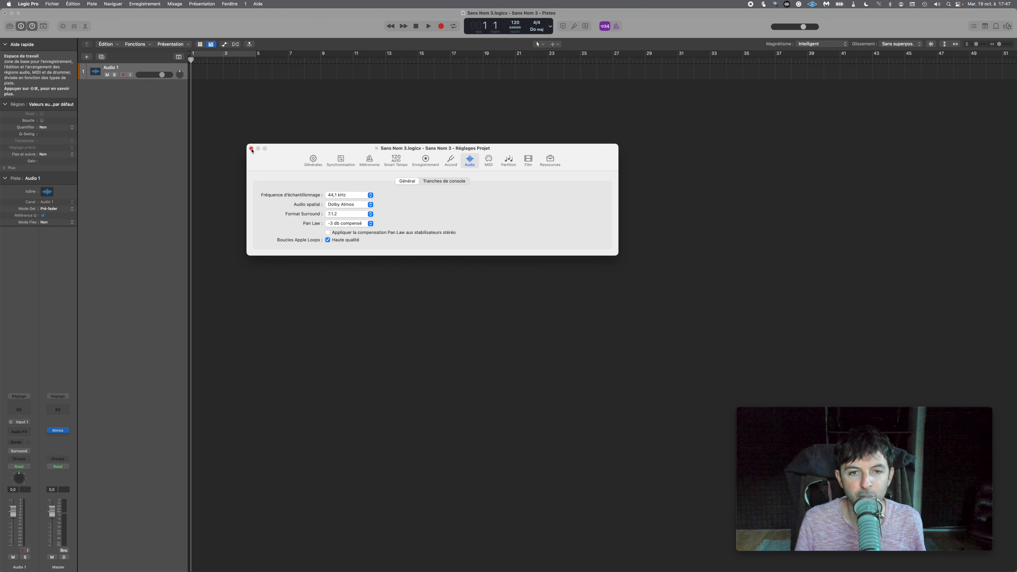
click(251, 149)
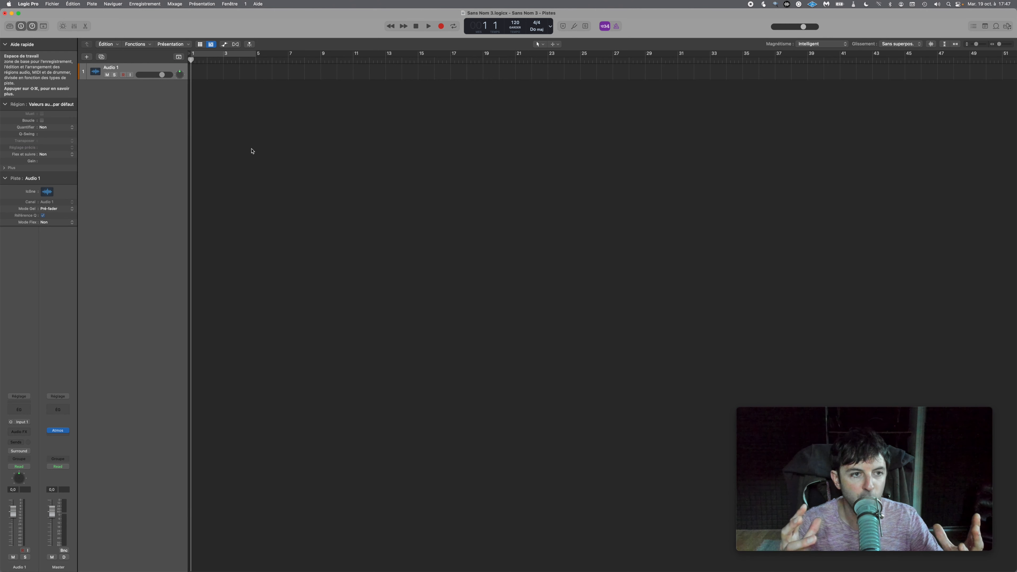
Open the Master's Dolby Atmos plug-in and Audio 1's Surround Panner, and place their windows side by side.
mouse_move(58, 432)
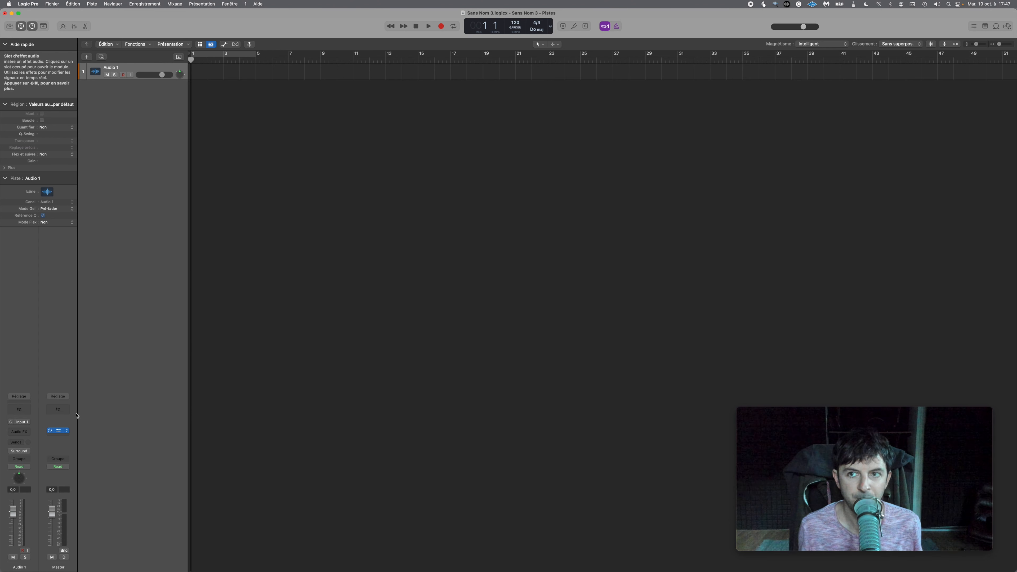
click(58, 431)
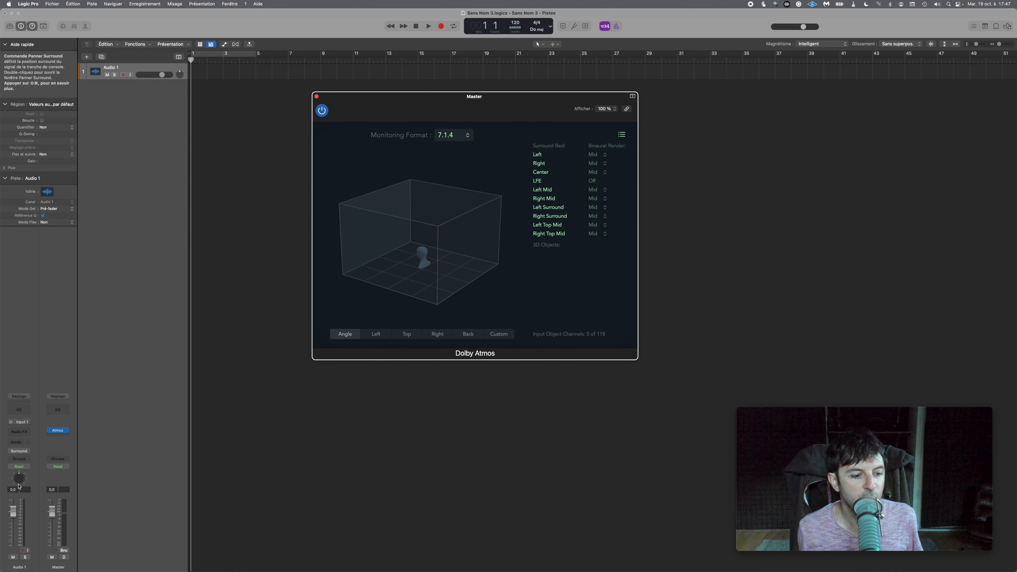
double_click(21, 481)
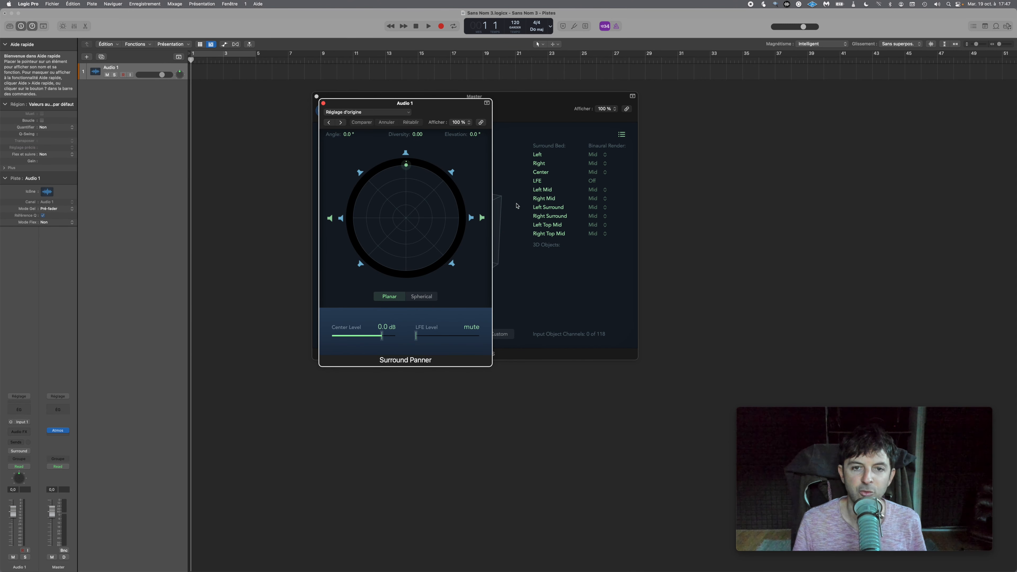
drag(542, 109, 787, 103)
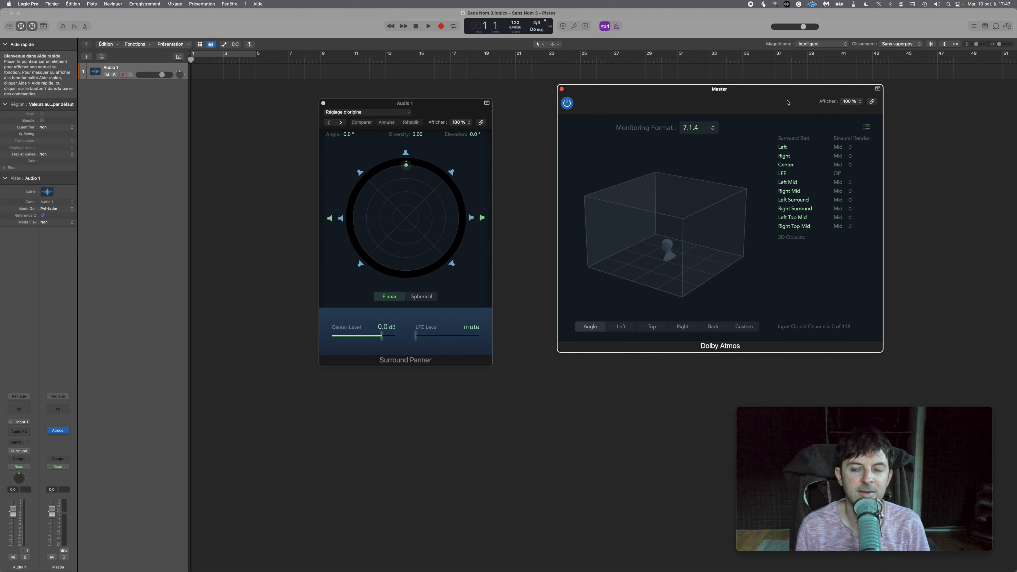
Rotate the Dolby Atmos 3D room view towards the front, and close both plug-in windows.
drag(711, 240, 656, 236)
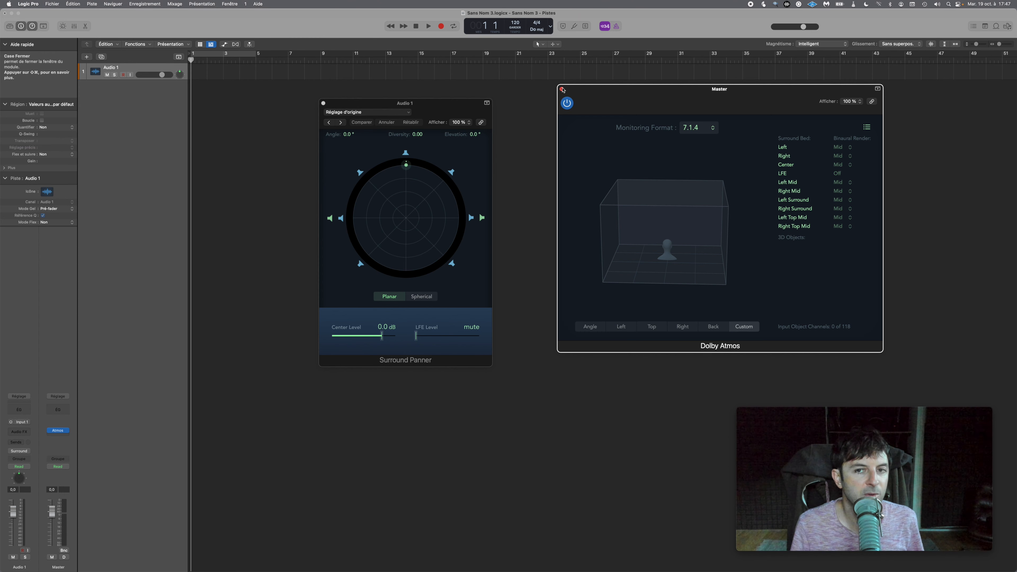
click(563, 90)
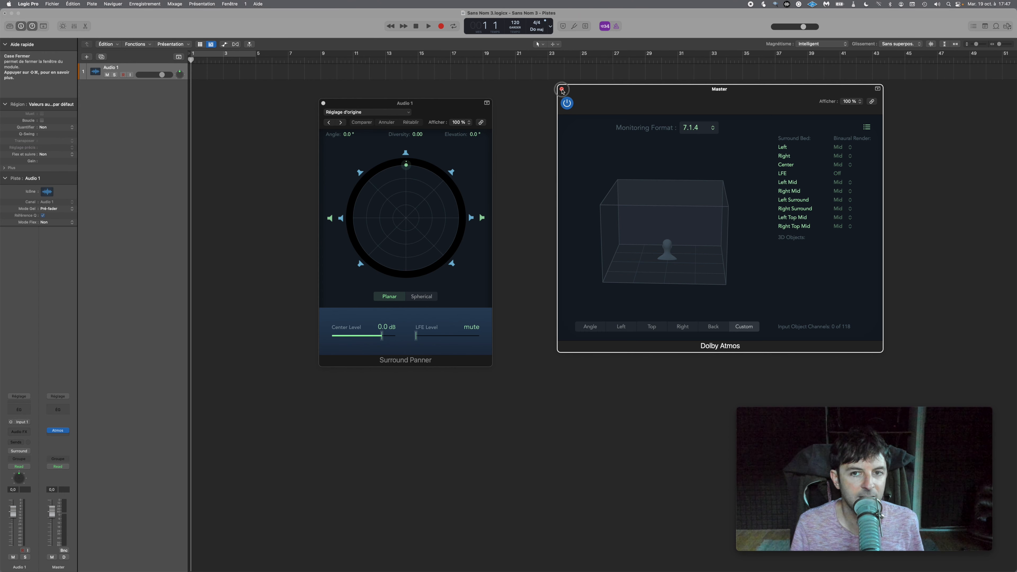
click(323, 103)
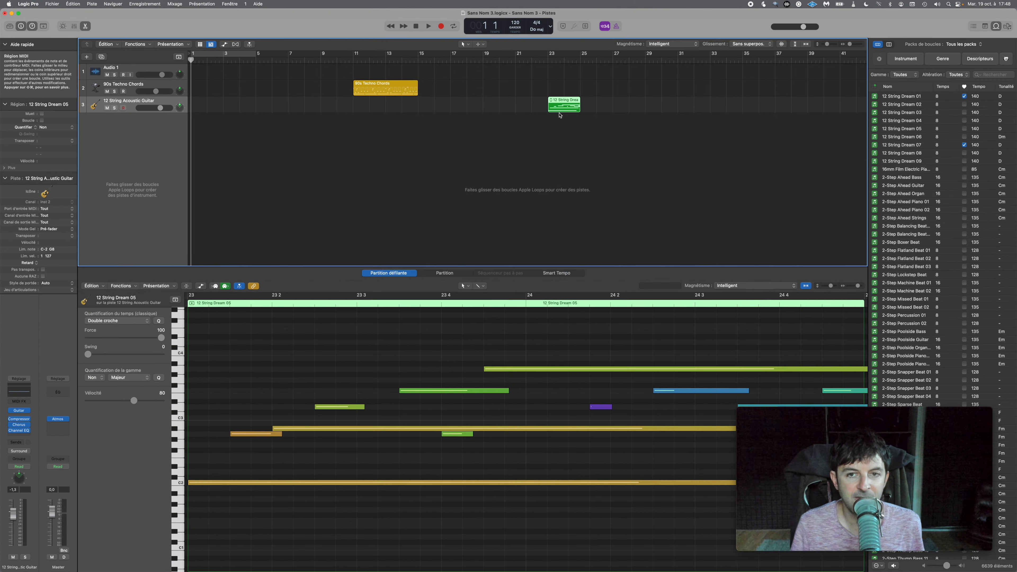
Place the playhead at bar 23, beat 3, and convert the 12 String Dream 05 MIDI region to a pattern region.
click(556, 60)
click(558, 60)
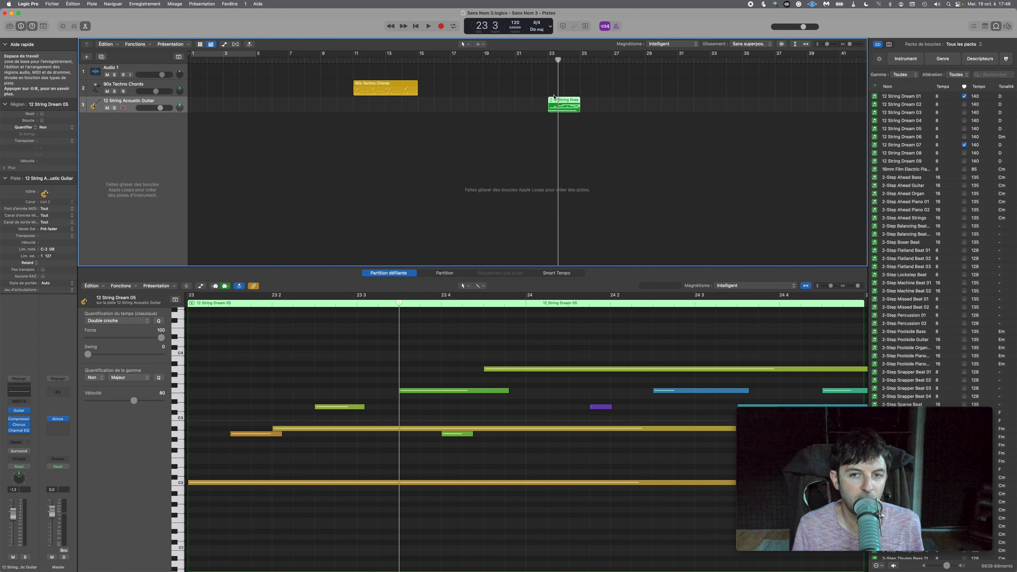
double_click(566, 108)
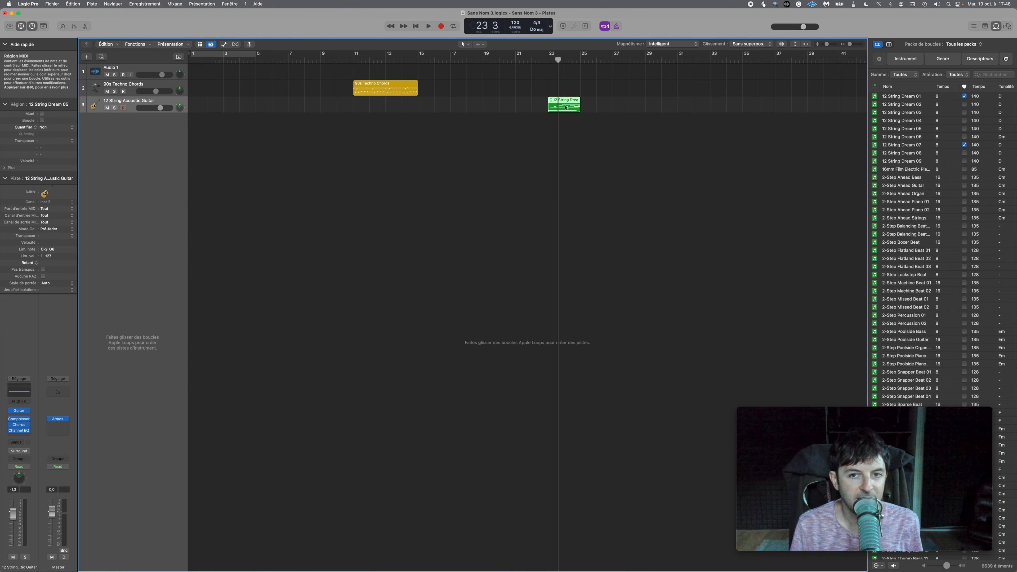
double_click(566, 107)
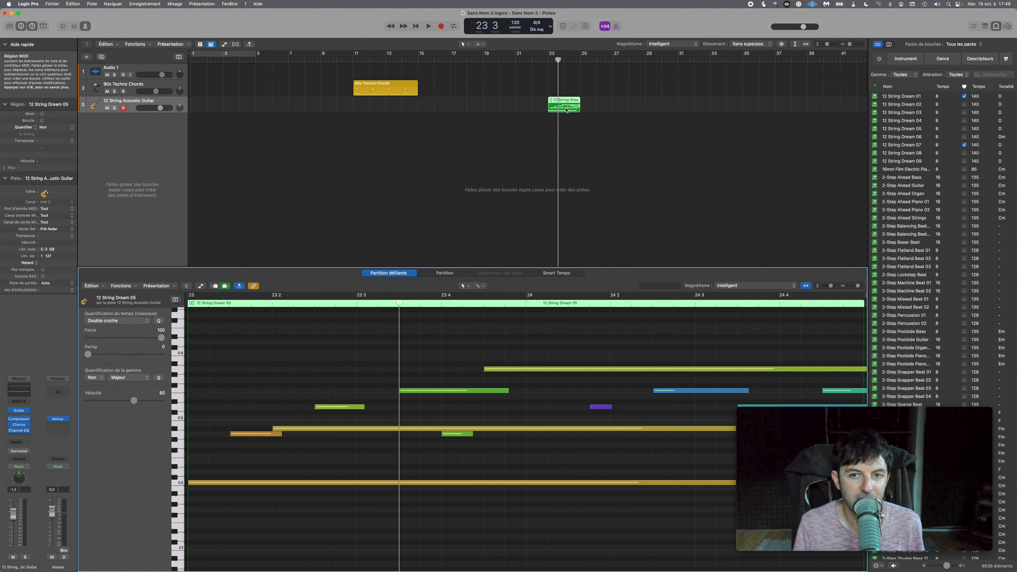
right_click(566, 108)
mouse_move(627, 225)
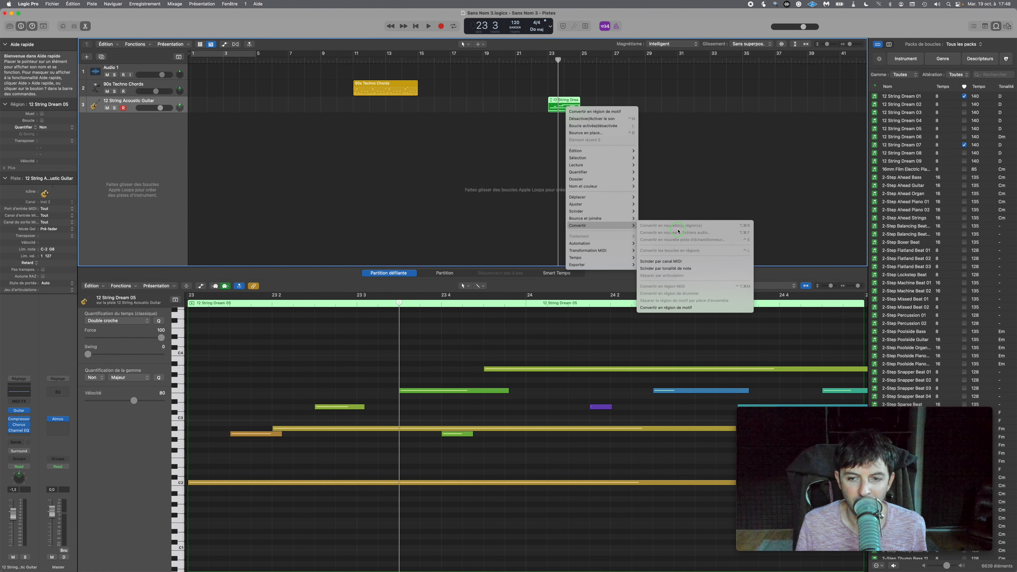
click(676, 308)
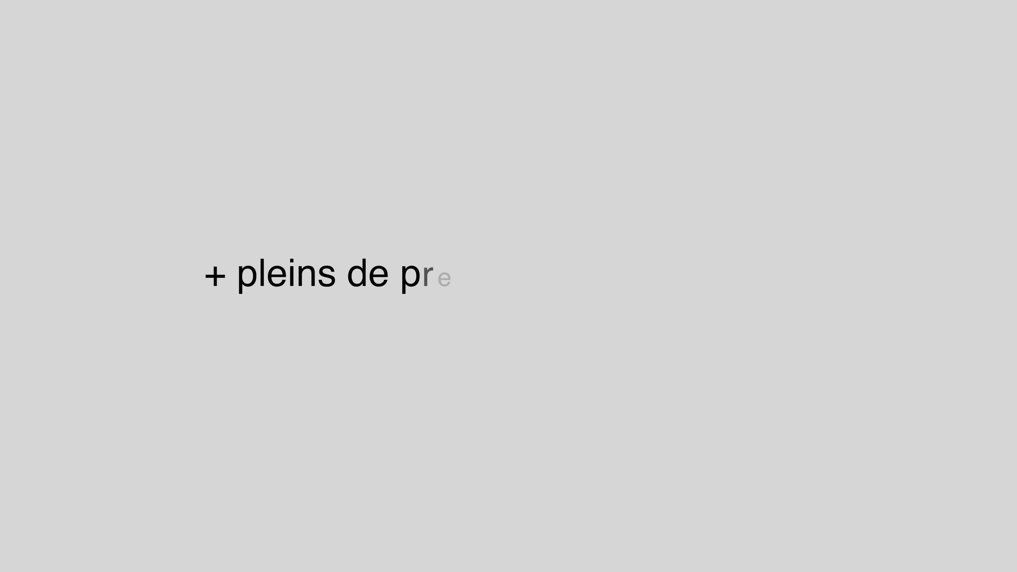
Review the installed content packages in the sound library manager, and close it.
click(36, 4)
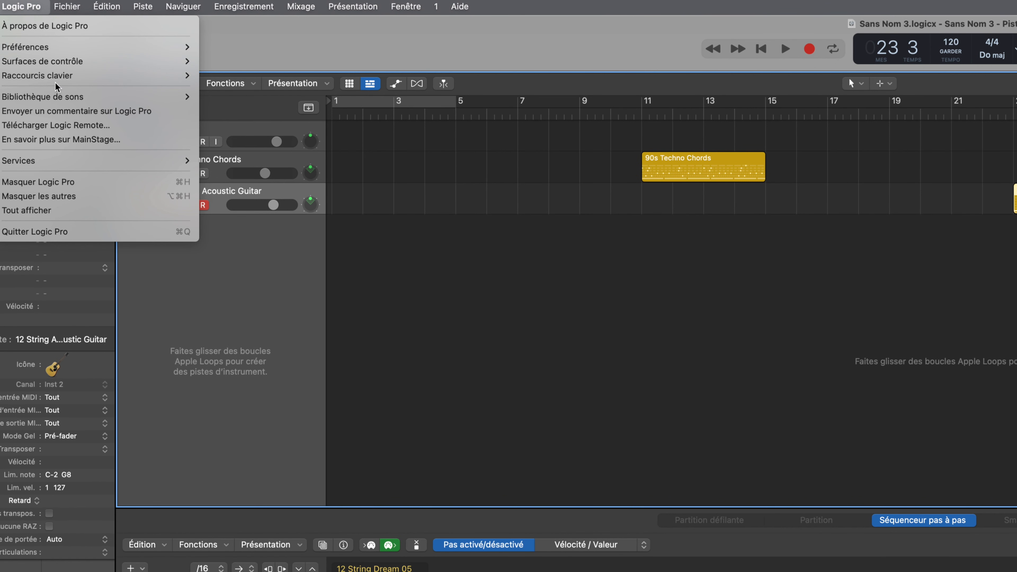
mouse_move(56, 97)
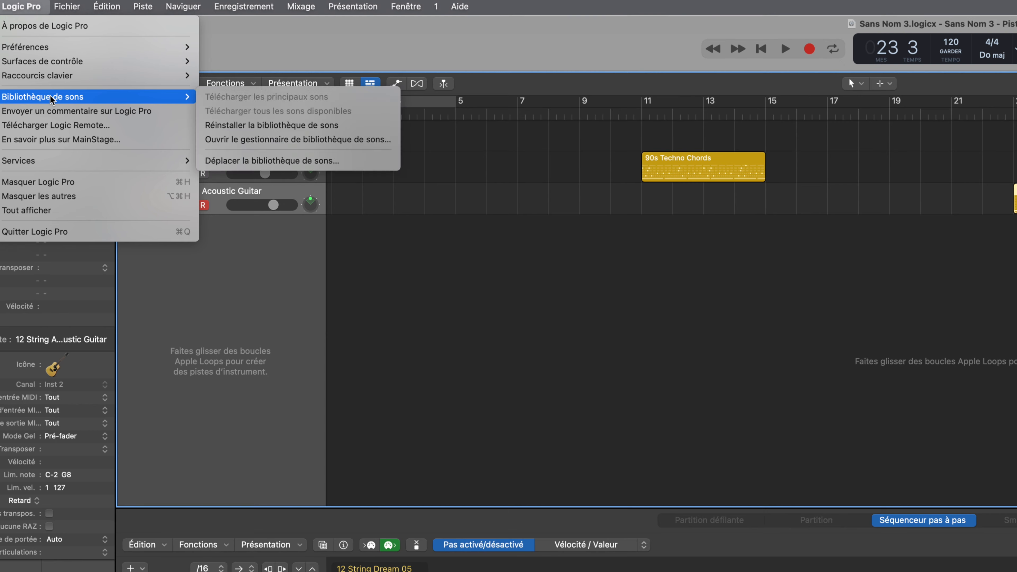
click(299, 141)
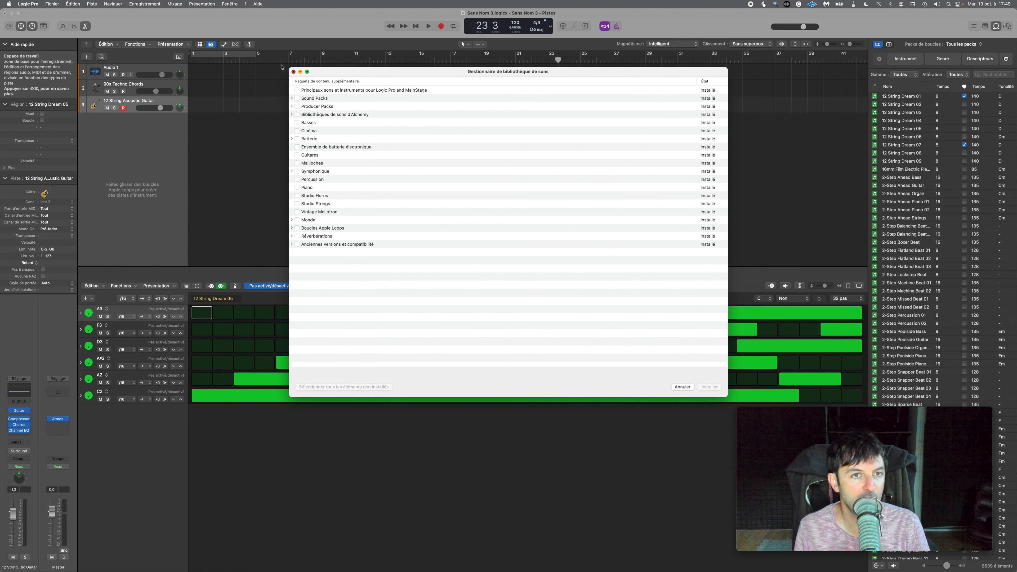
click(294, 72)
Show the sound library and view the list of available loop packs in the loop browser.
click(10, 27)
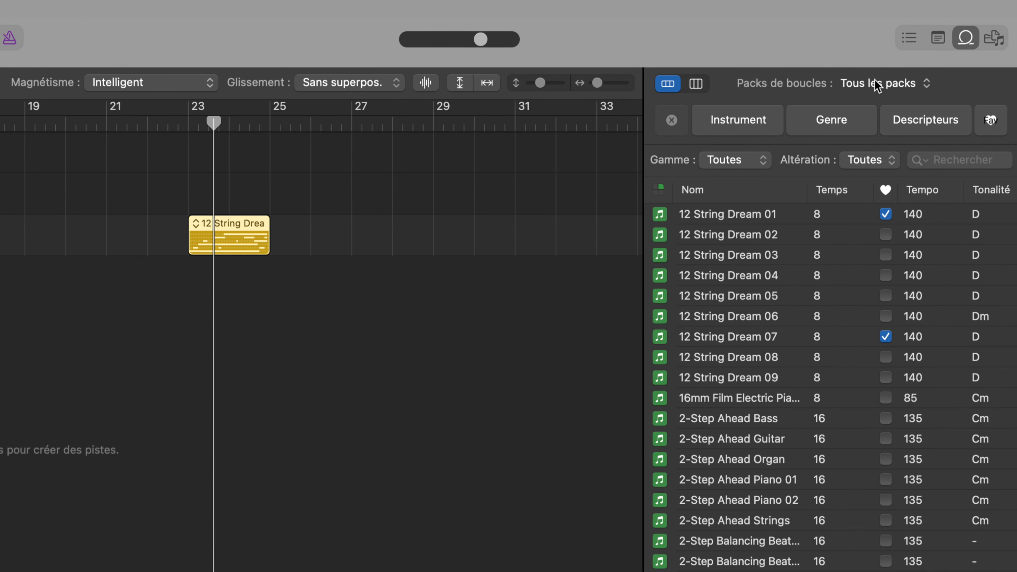
click(960, 44)
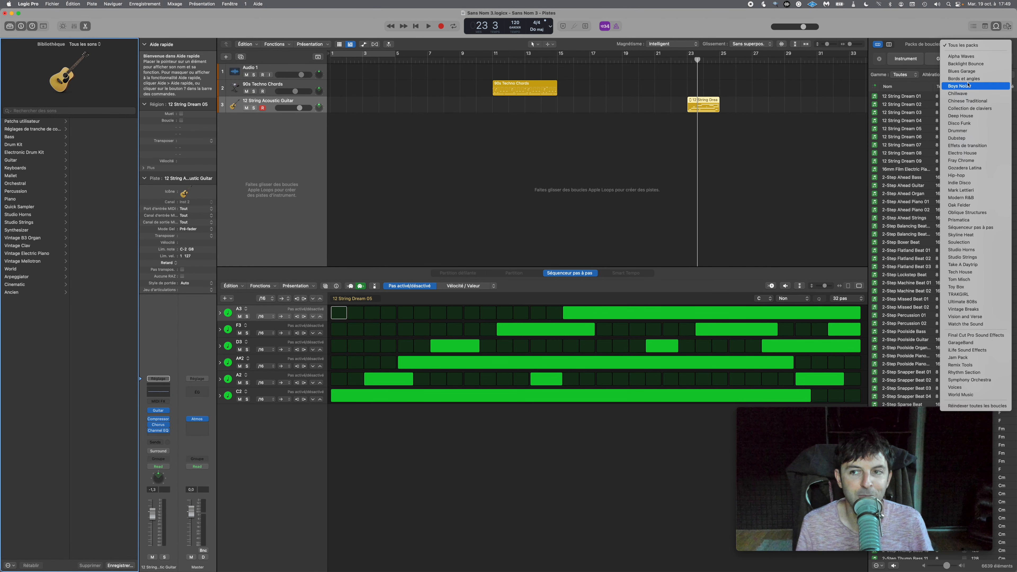
click(449, 99)
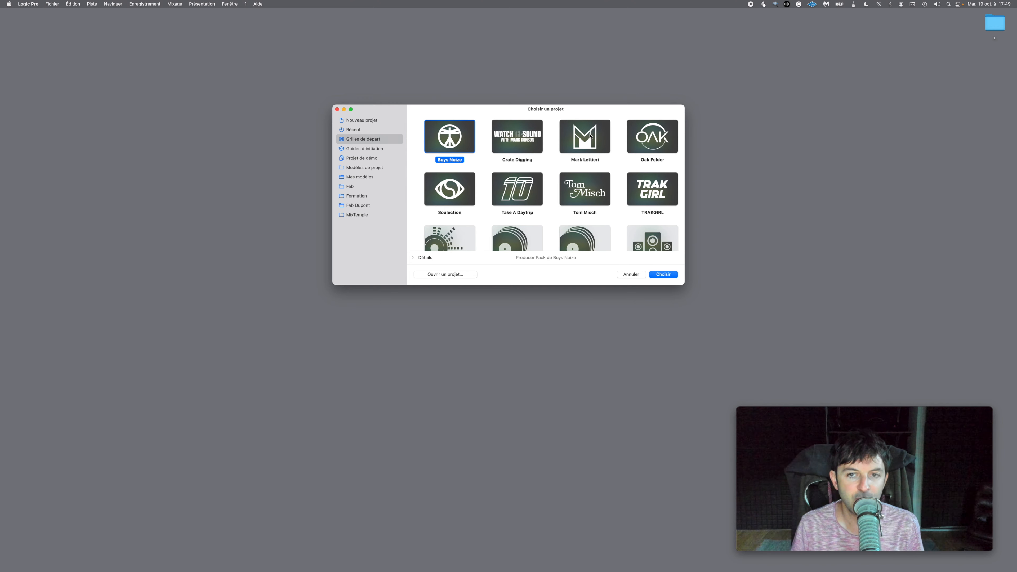
Open the Crate Digging starter grid as a project to view its Live Loops cells.
double_click(501, 139)
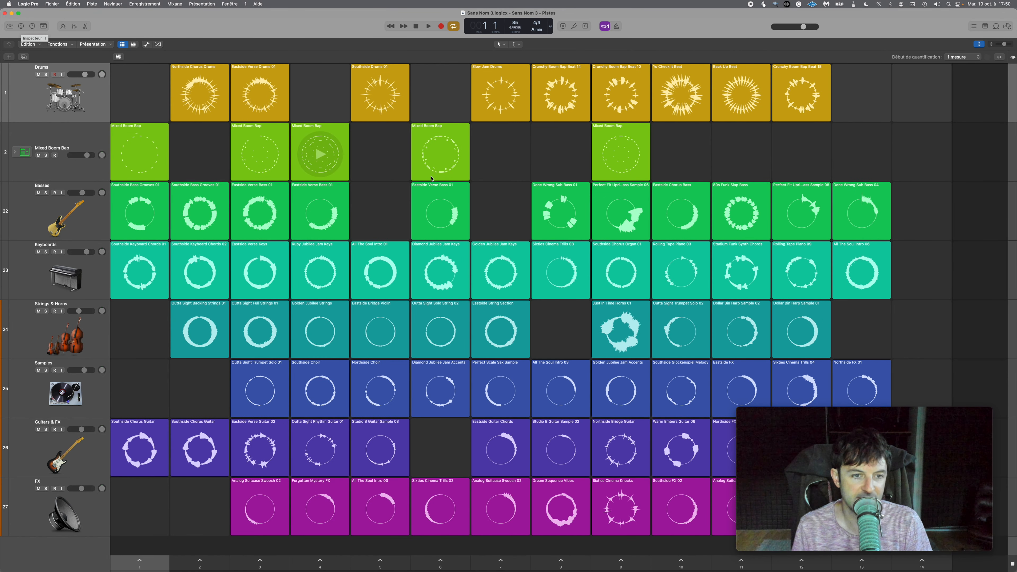
key(x)
Close the Crate Digging project and bring back the project chooser.
click(52, 4)
click(62, 54)
click(52, 4)
click(62, 23)
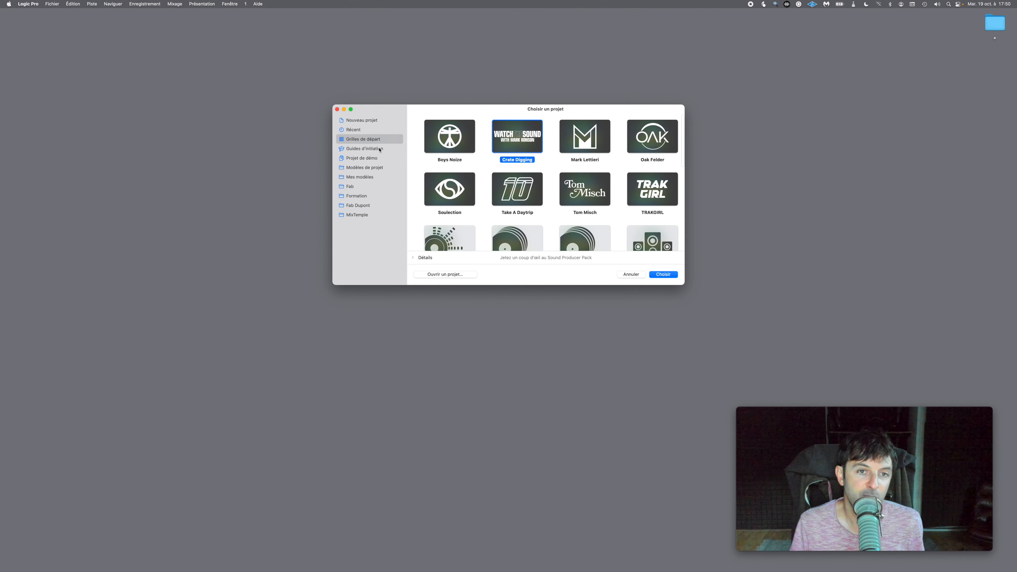
Create a project from the demo project "Lil Nas X - MONTERO Spatial Audio".
click(379, 149)
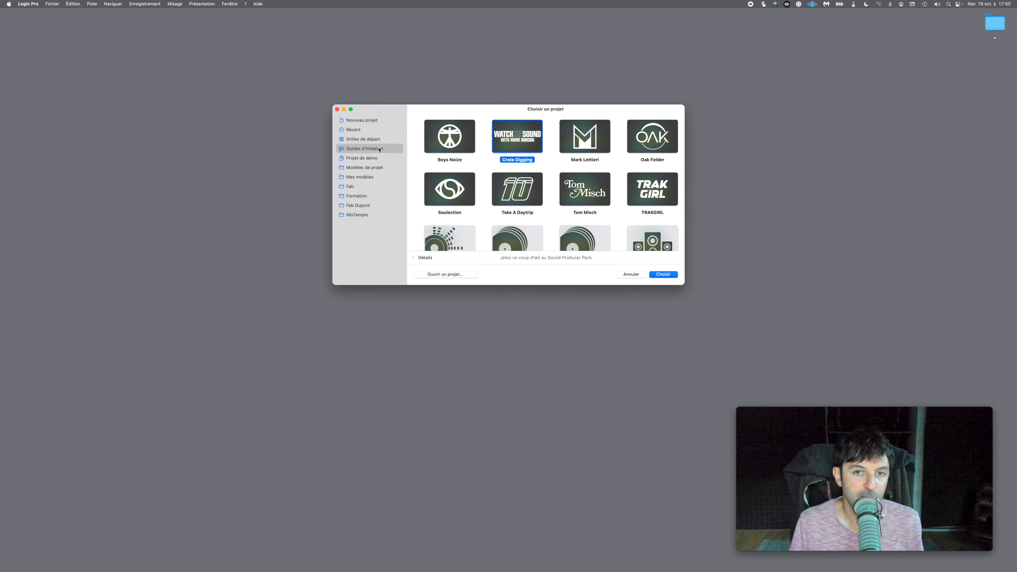
click(364, 158)
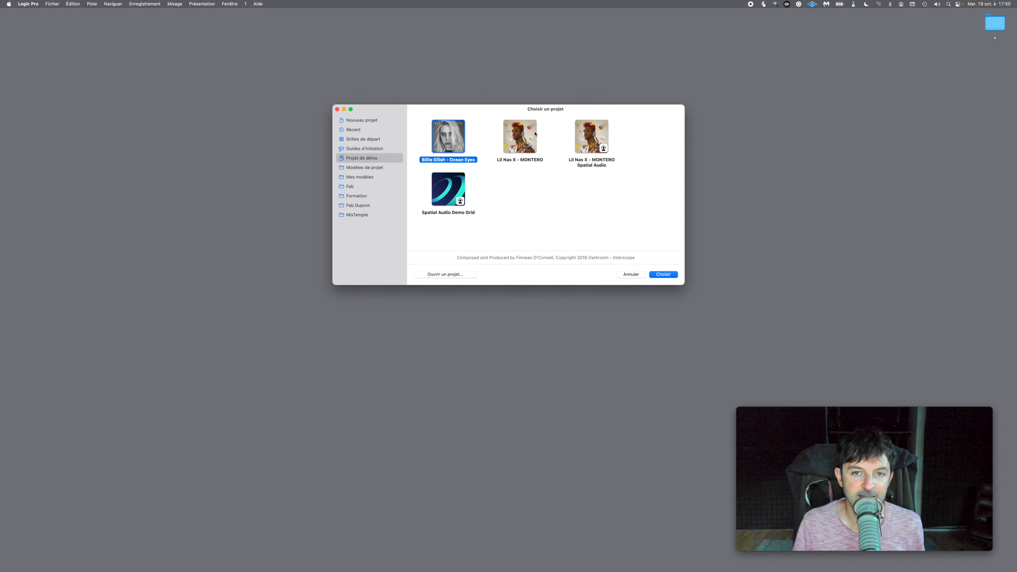
click(526, 133)
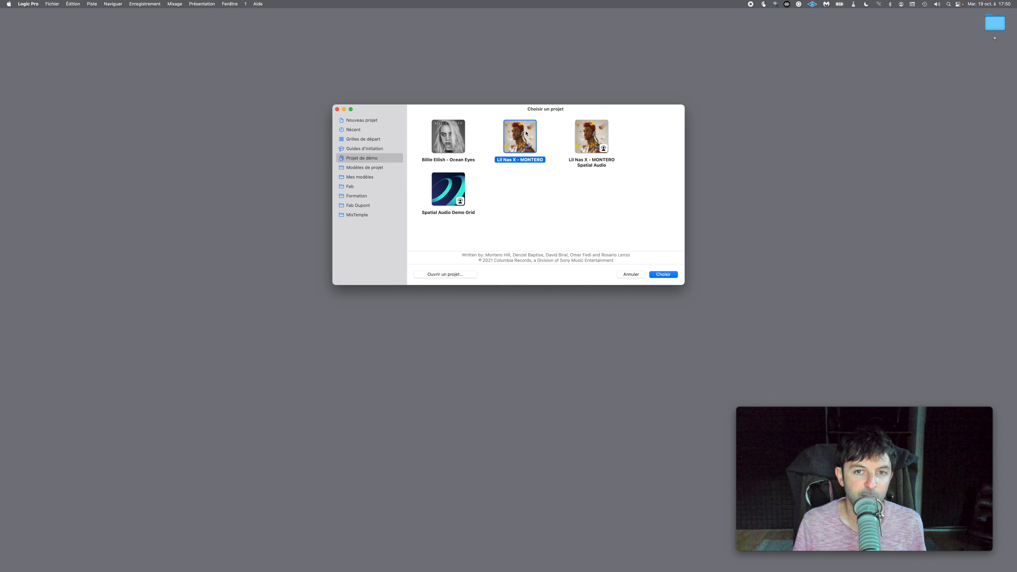
click(586, 136)
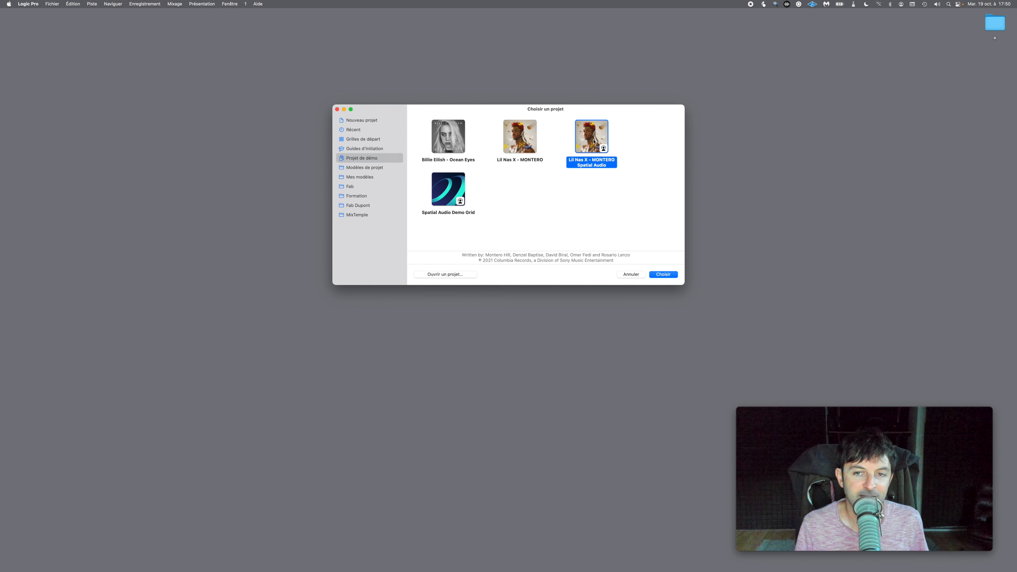
double_click(594, 141)
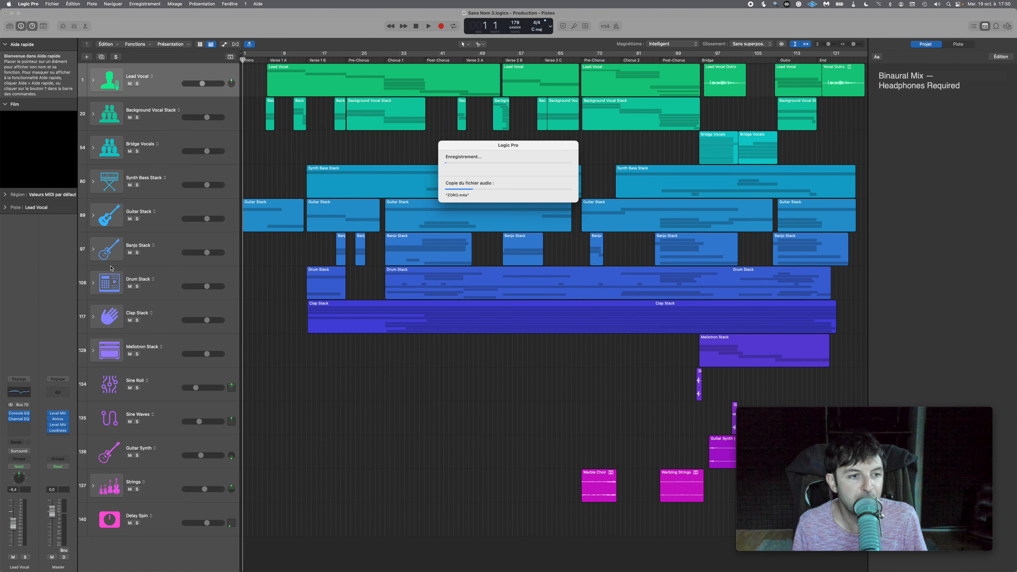
Expand all track stacks of the demo project and zoom the arrangement to fit its individual tracks.
key(super+Tab)
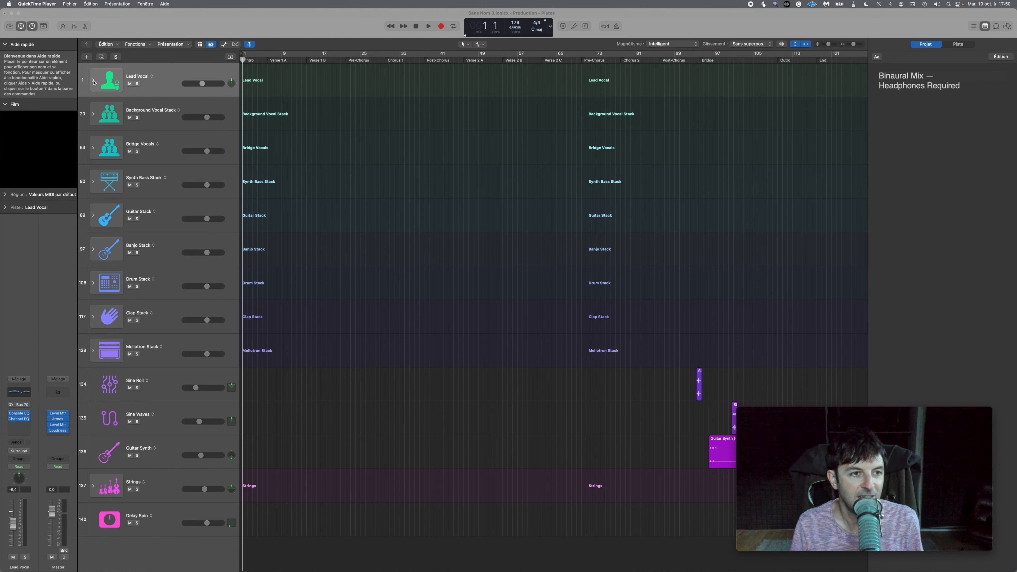
alt+click(93, 80)
key(z)
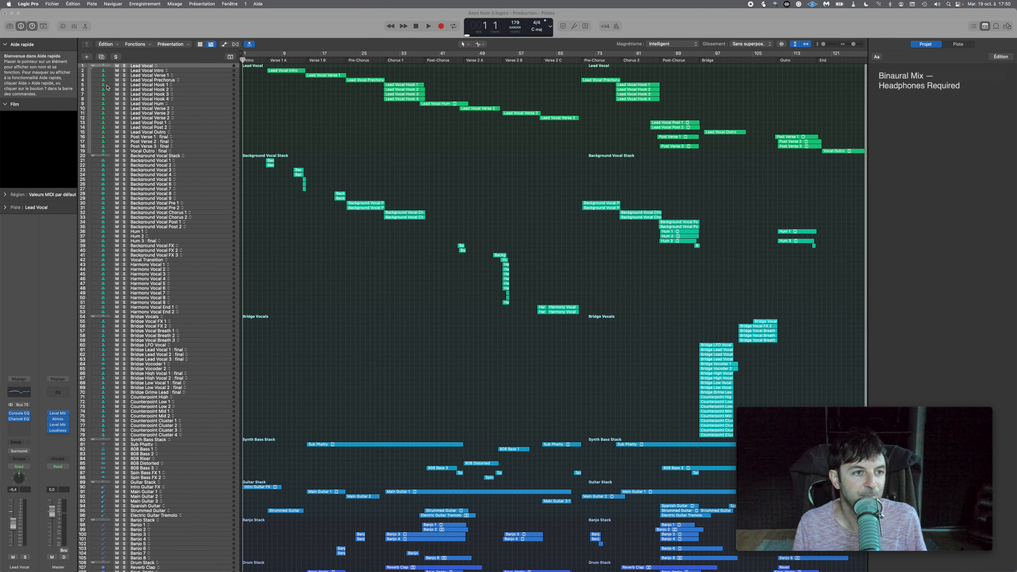
scroll(138, 408, down, 10)
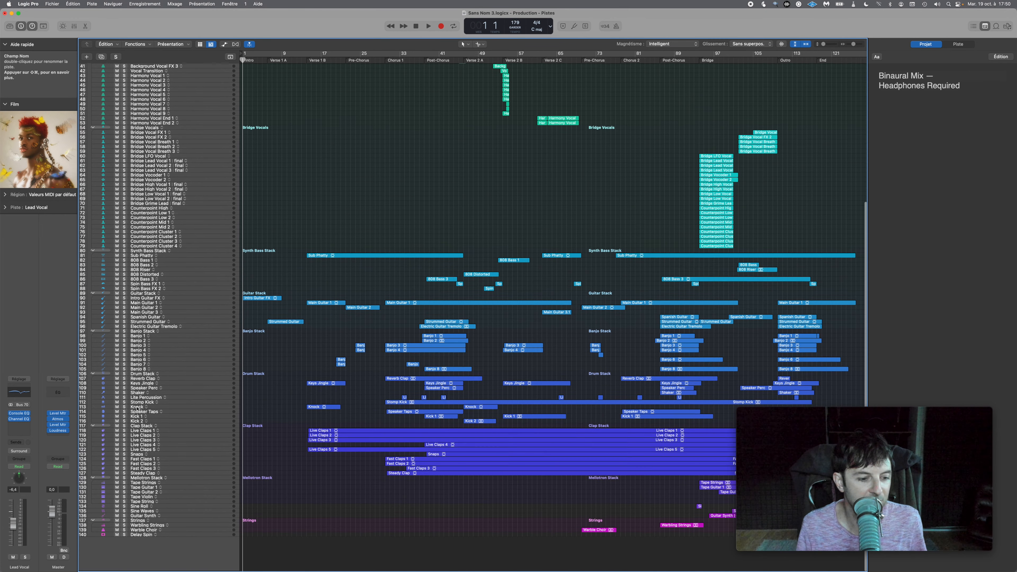
Show the mixer and examine the effects, sends and panners on the vocal channel strips.
key(x)
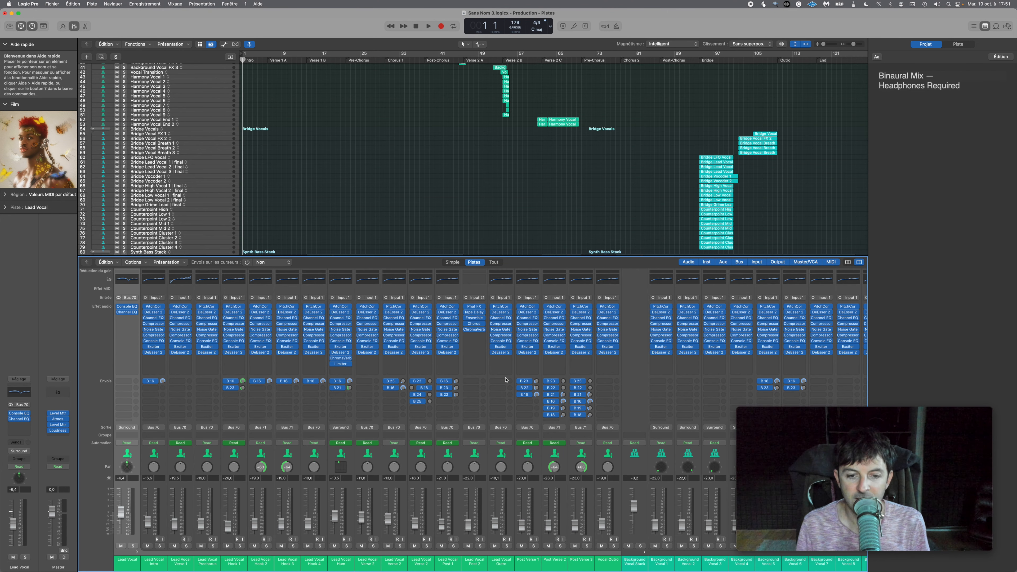
scroll(670, 339, right, 10)
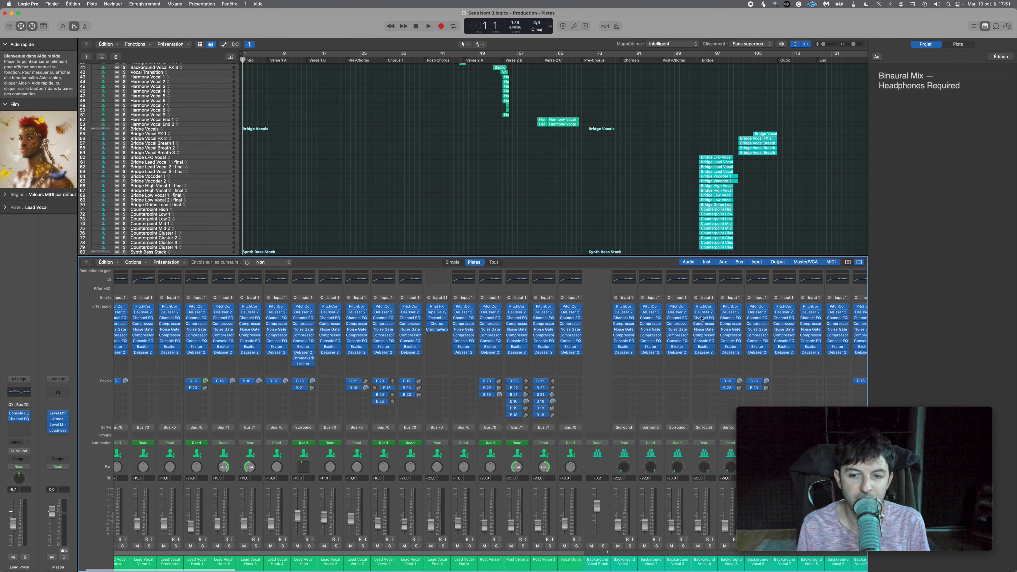
scroll(701, 319, right, 15)
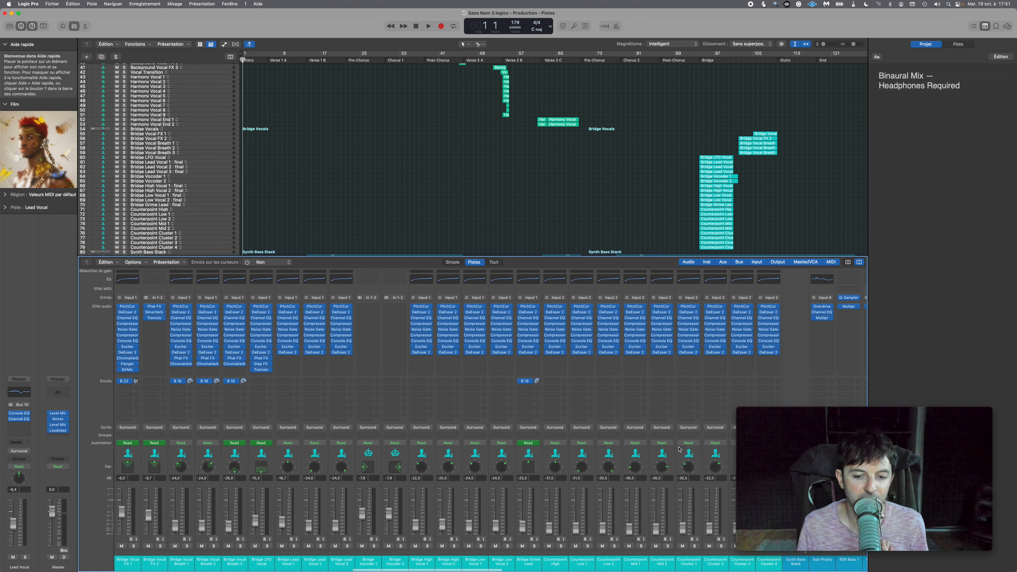
Examine the remaining mixer channels through to the Master strip and its Dolby Atmos plug-in.
scroll(828, 305, right, 20)
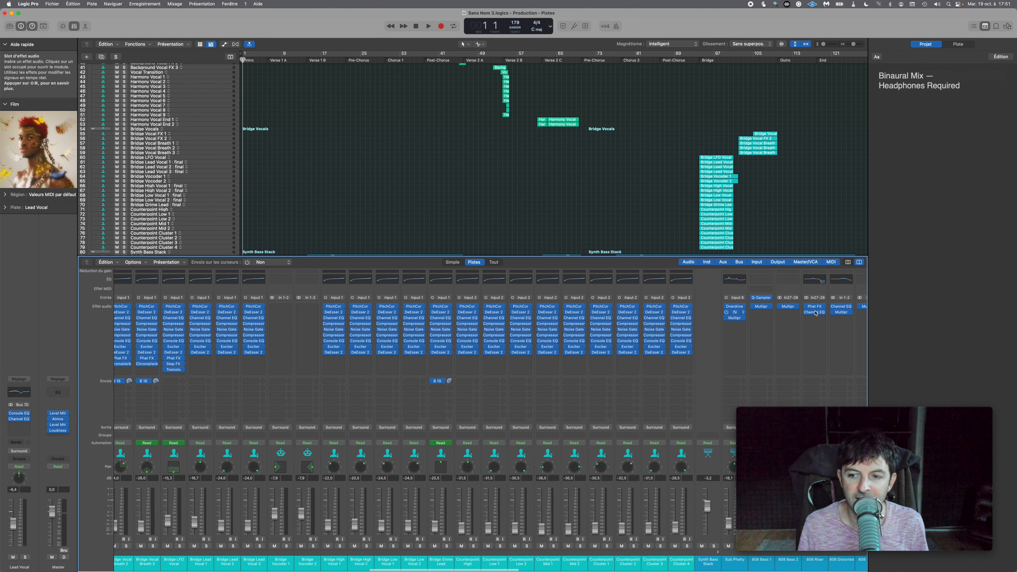
scroll(815, 312, right, 20)
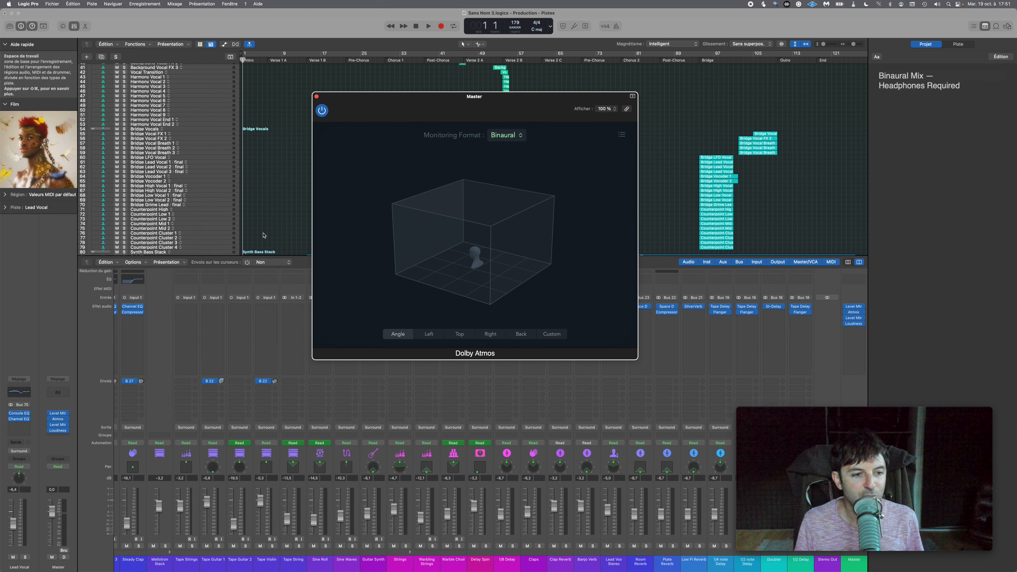
Set the side chain of the Steady Clap channel's Compressor to Audio 26 and close all open plug-in windows.
click(133, 313)
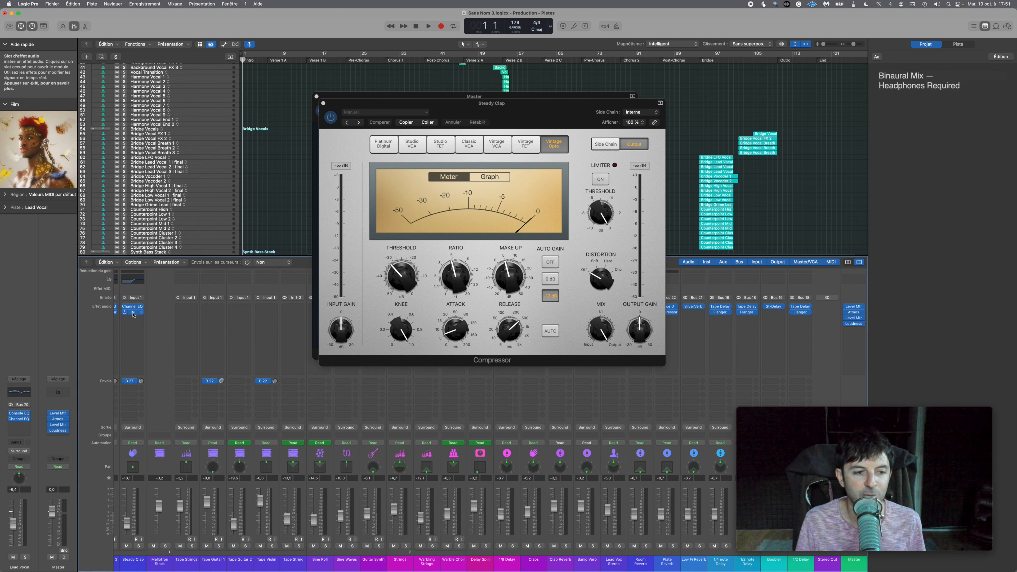
click(639, 113)
mouse_move(636, 124)
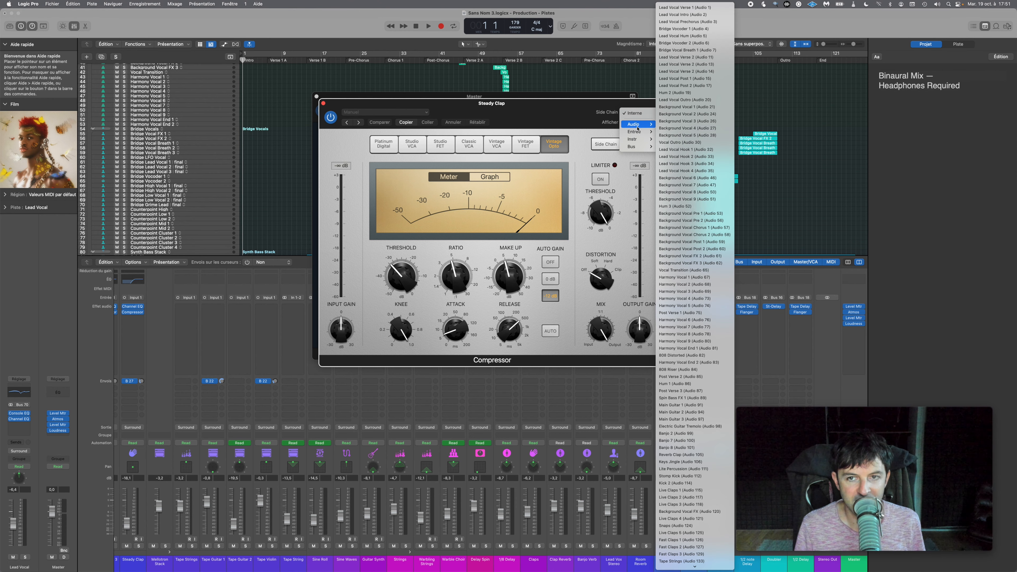
click(676, 123)
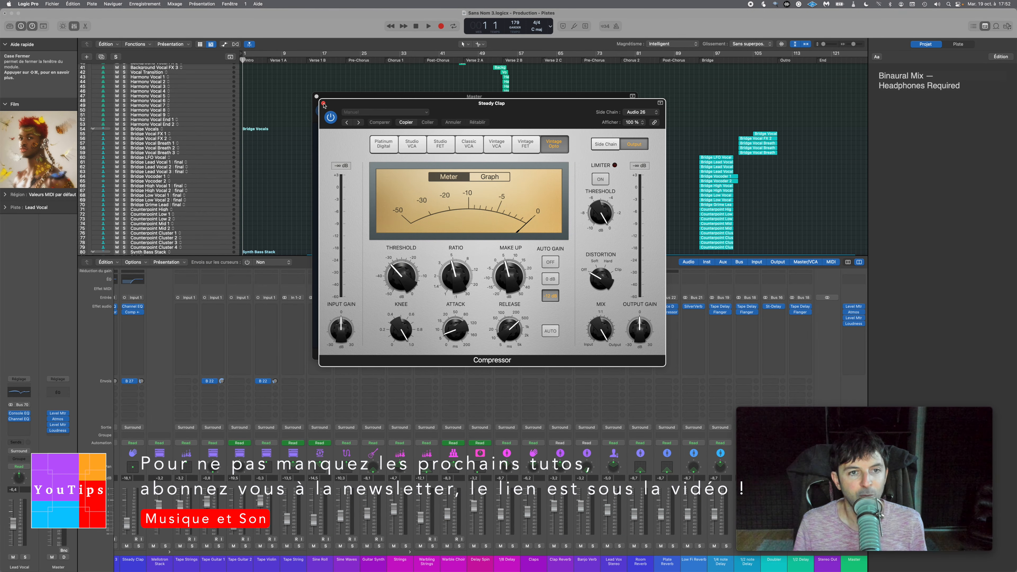
click(323, 102)
click(317, 97)
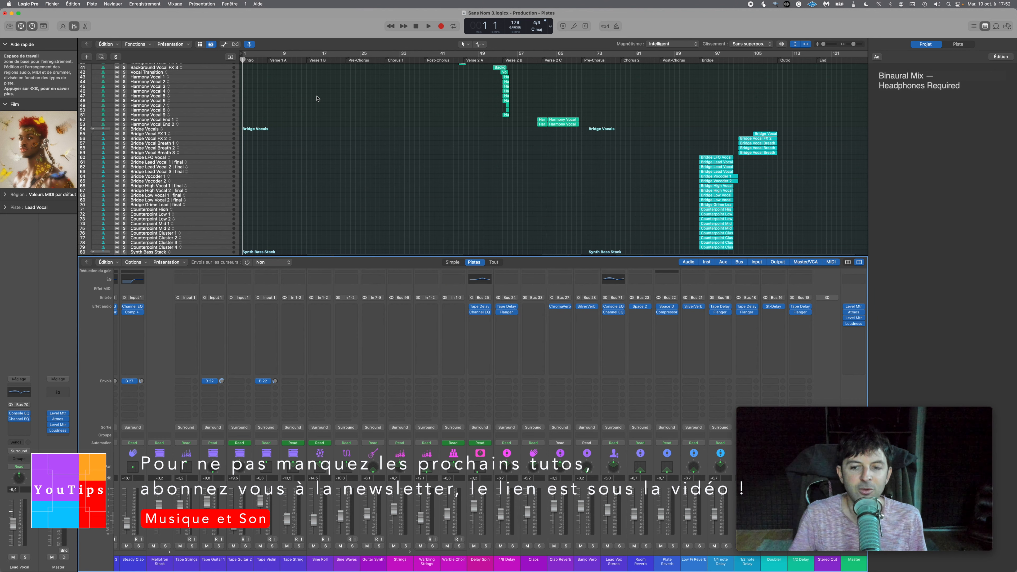